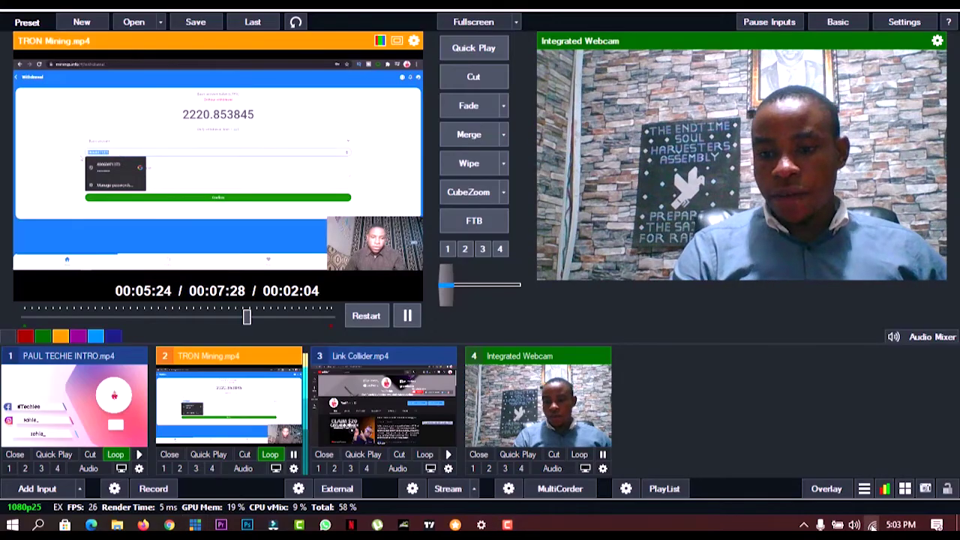
# - Show the Wi-Fi networks list to confirm the laptop is connected to Infinix HOT 8
pyautogui.click(871, 524)
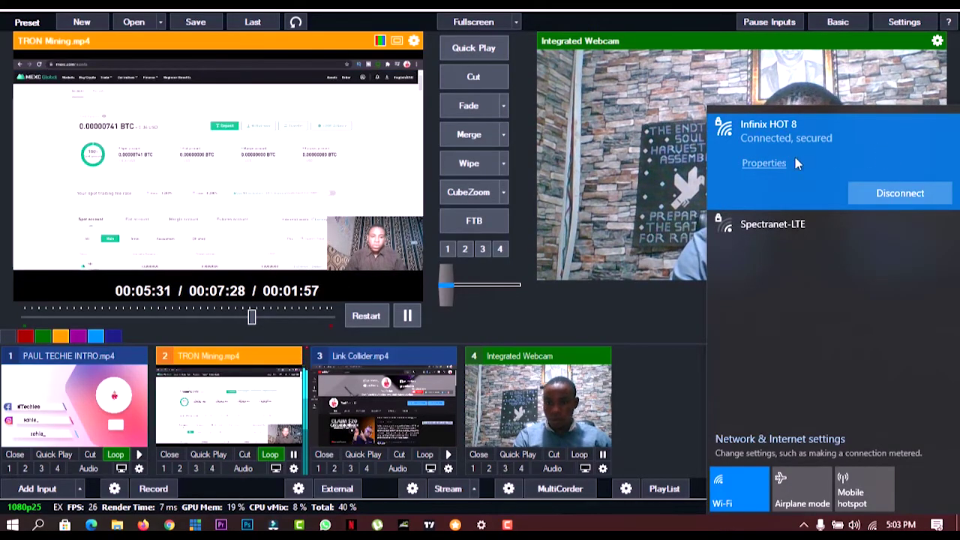
# - Copy IPv4 address 192.168.43.50 from the Infinix HOT 8 network properties, then return to vMix
pyautogui.click(776, 162)
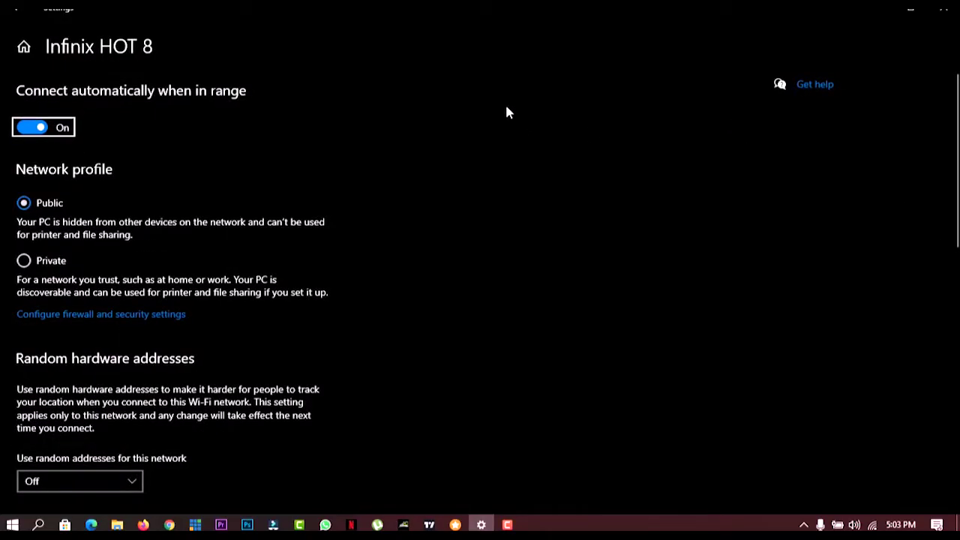
pyautogui.scroll(-10, 525, 173)
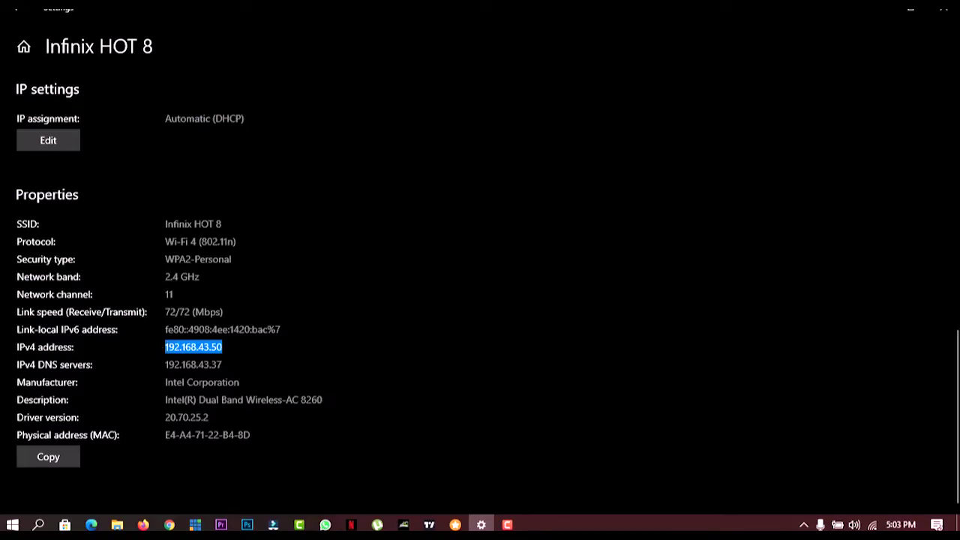
pyautogui.rightClick(194, 347)
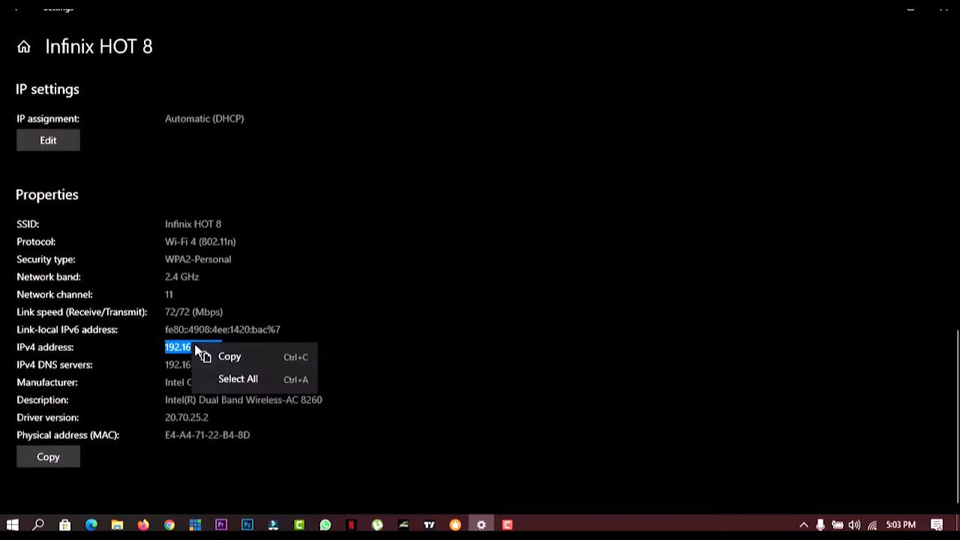
pyautogui.click(213, 355)
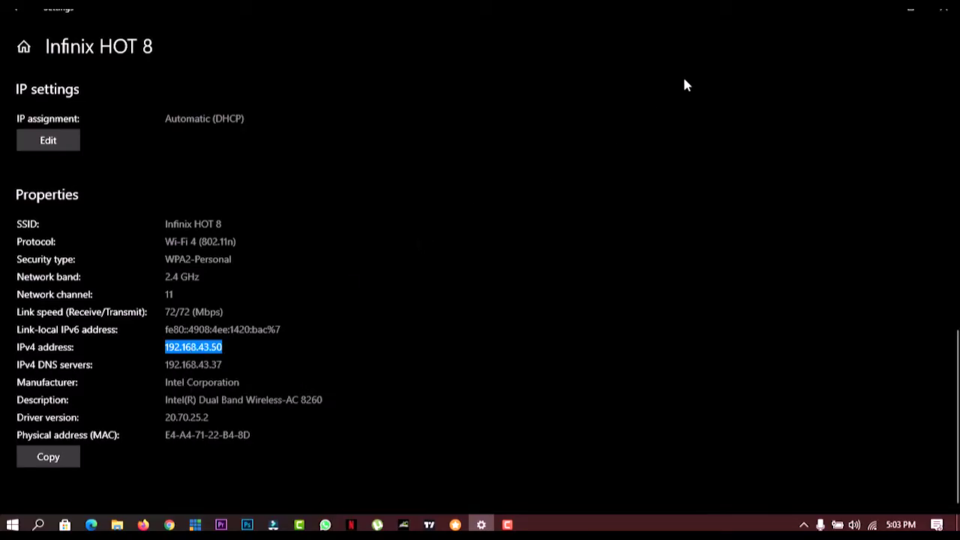
pyautogui.click(878, 15)
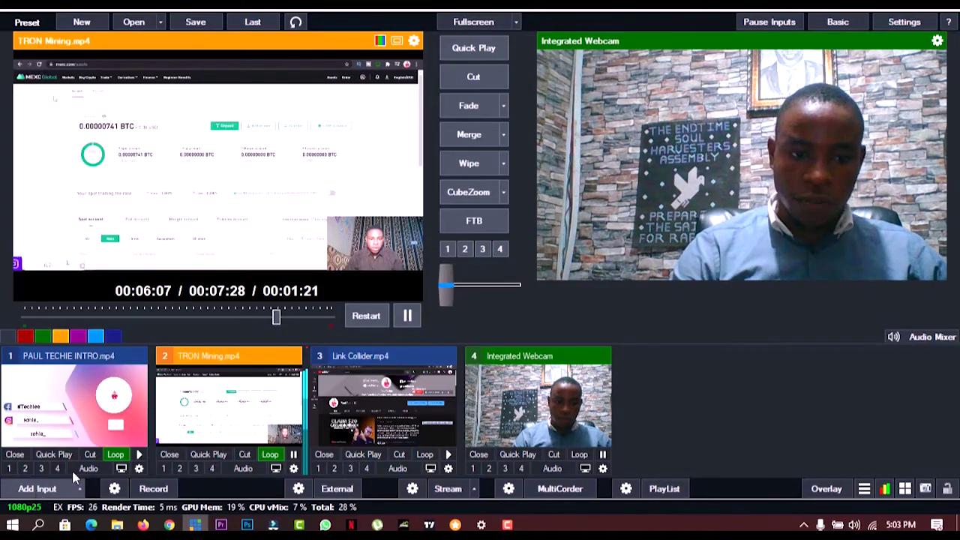
# - Add a Stream / SRT input and set its stream type to SRT (Listener)
pyautogui.click(37, 490)
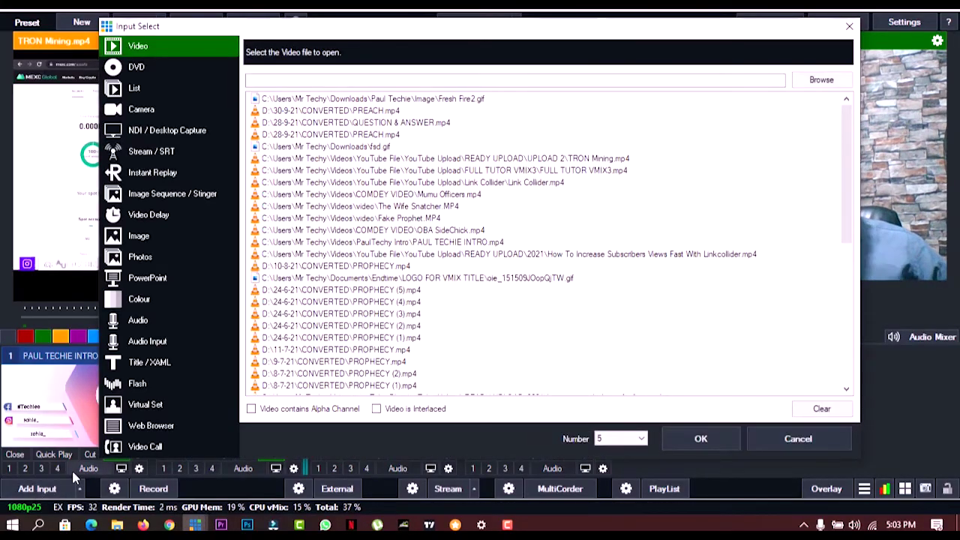
pyautogui.click(158, 154)
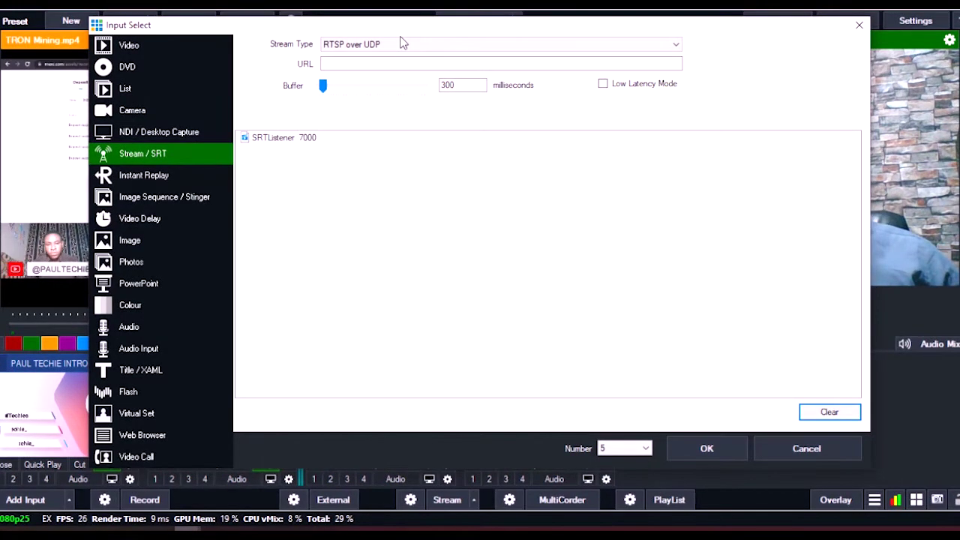
pyautogui.click(400, 43)
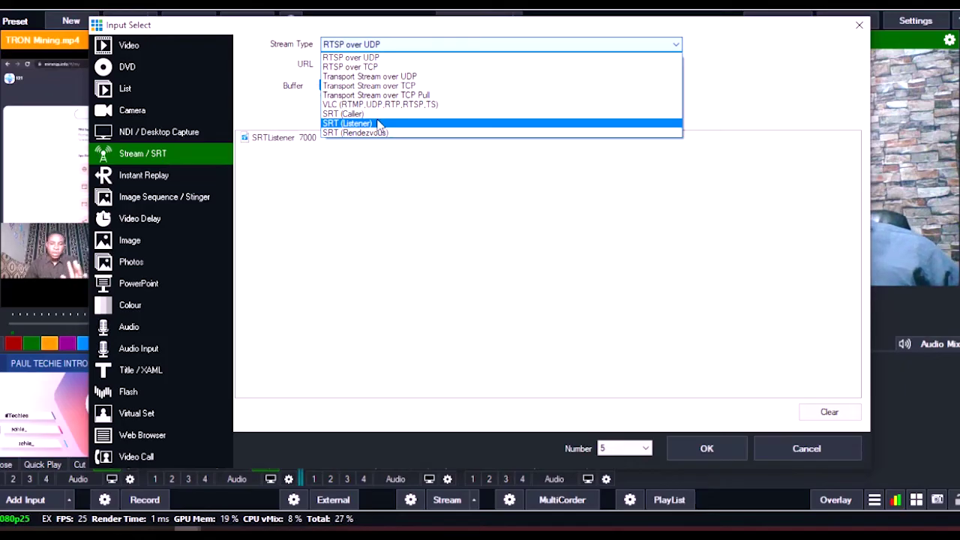
pyautogui.click(379, 124)
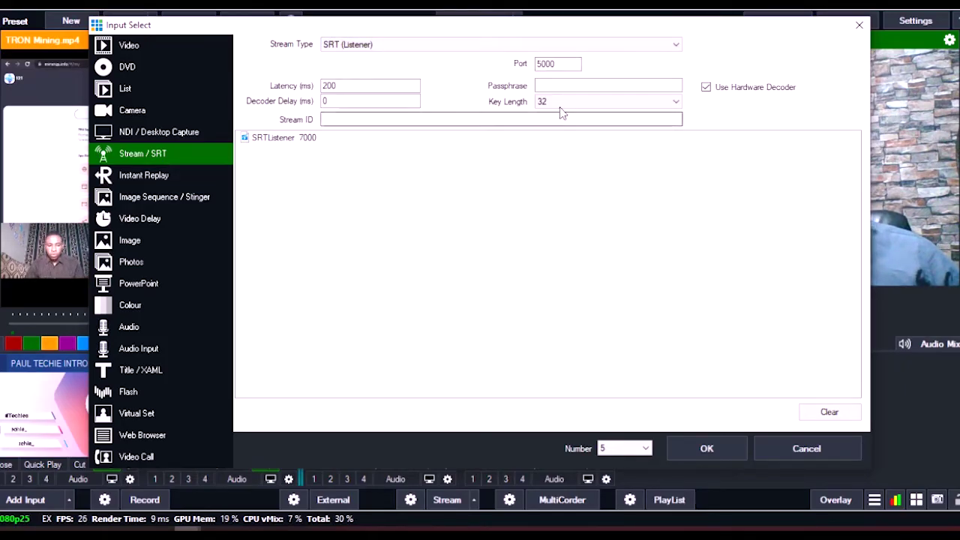
# - Change the port from 5000 to 2021 and create the SRT 2021 input
pyautogui.click(540, 63)
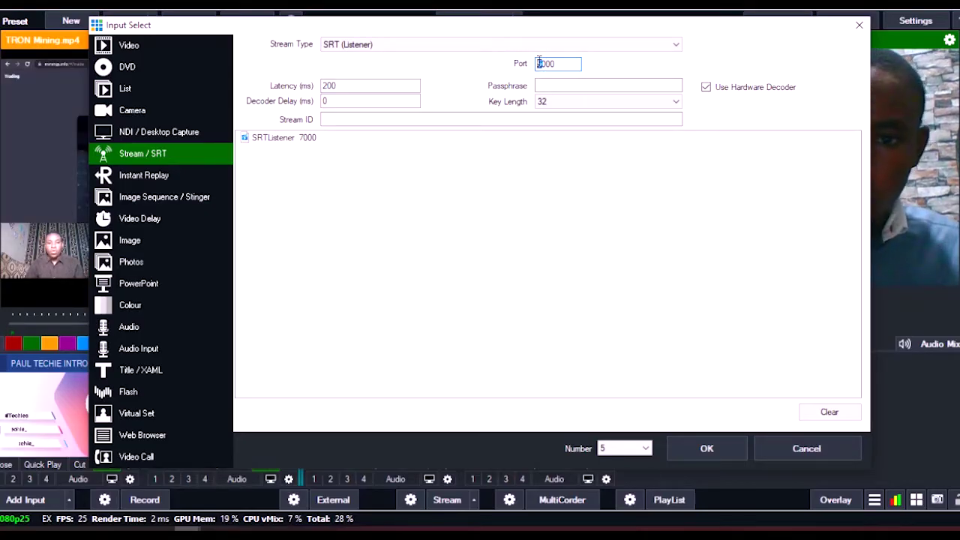
pyautogui.press('Delete')
pyautogui.press('Delete')
pyautogui.press('Delete')
pyautogui.press('BackSpace')
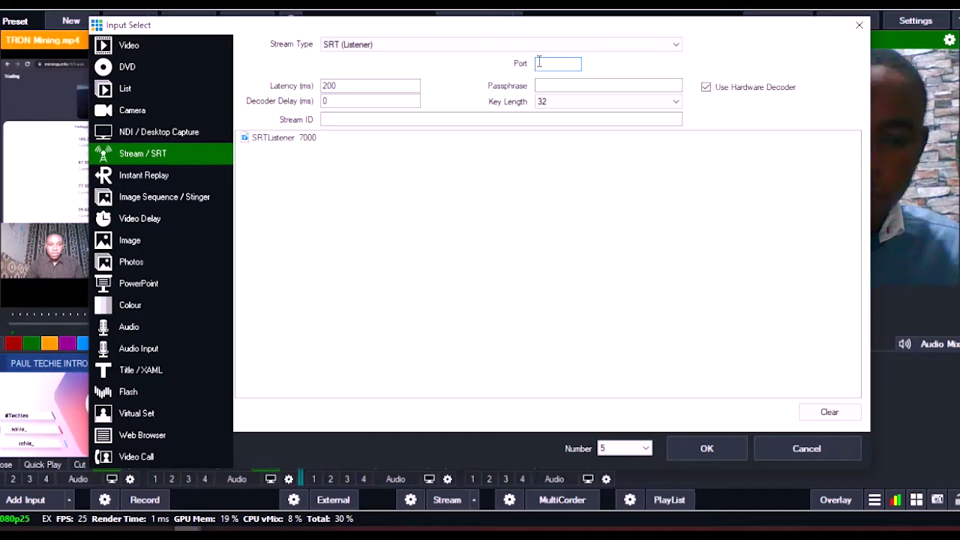
pyautogui.write('2021')
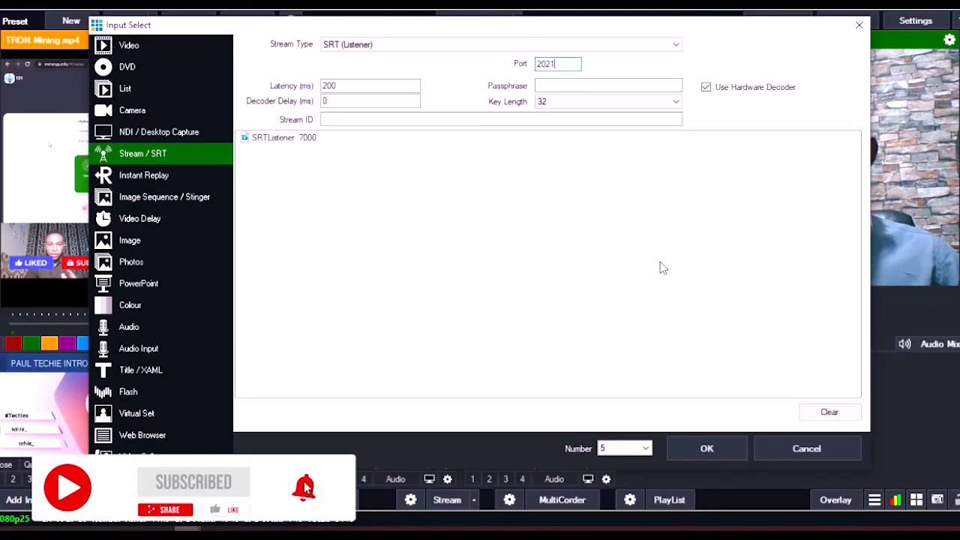
pyautogui.click(707, 449)
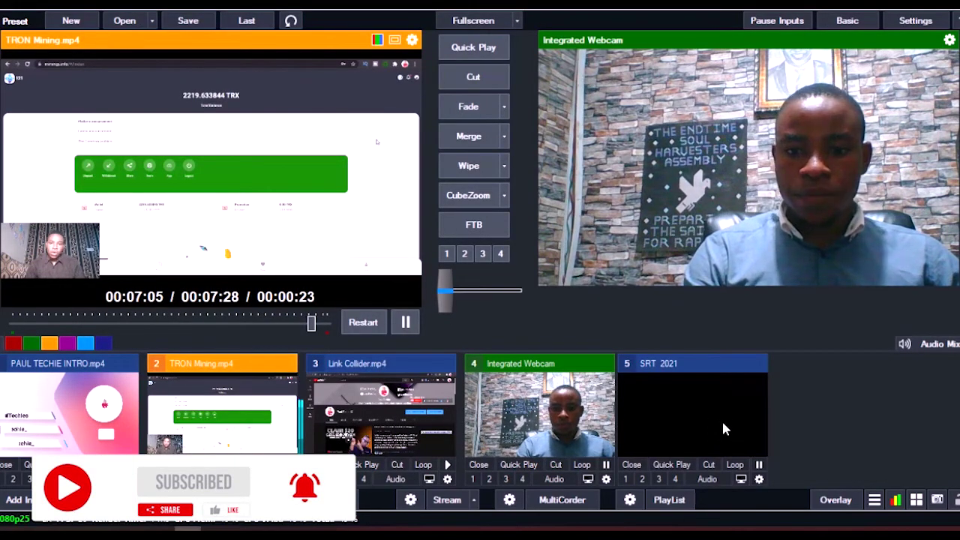
# - Preview the SRT 2021 input in vMix and launch the Play Store on the phone
pyautogui.click(722, 388)
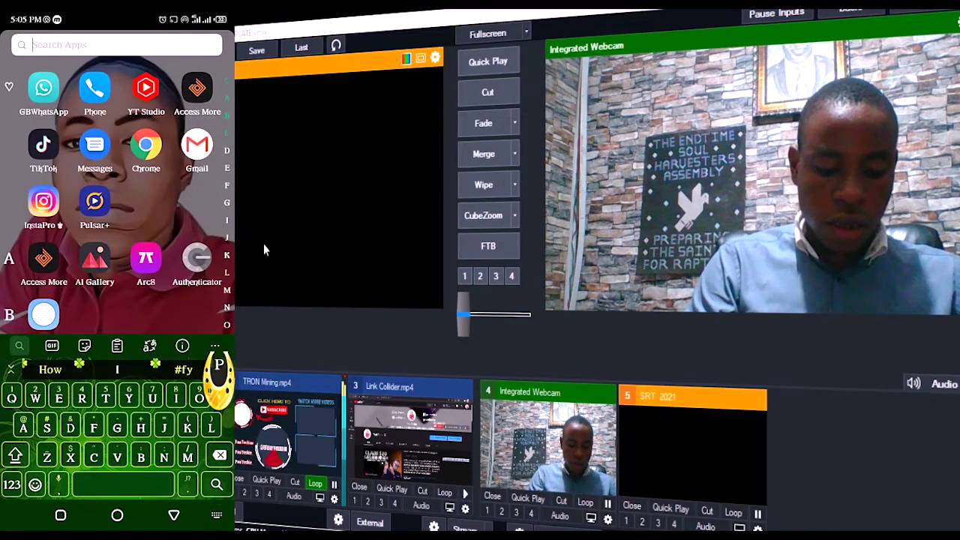
pyautogui.write('Pl')
pyautogui.click(94, 88)
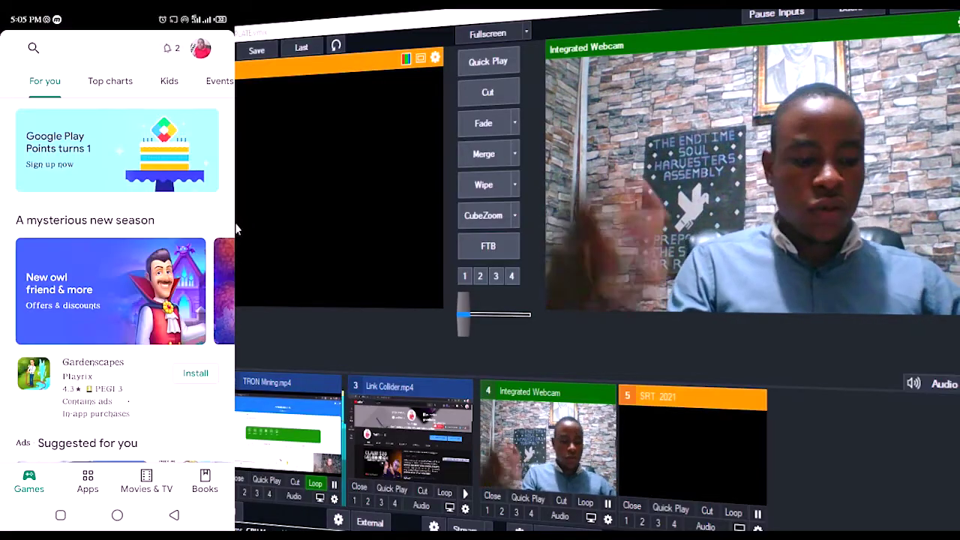
# - Search the Play Store for 'camerfi live'
pyautogui.click(33, 47)
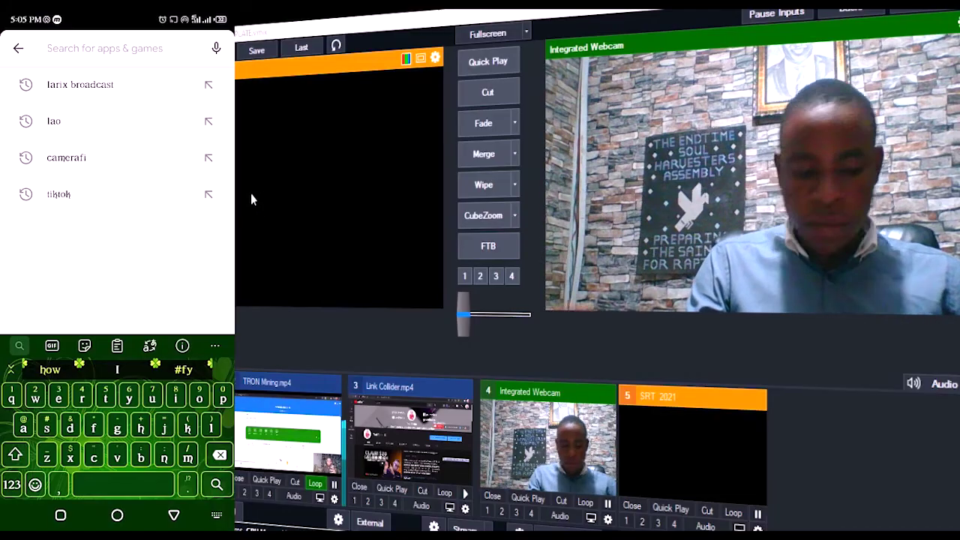
pyautogui.write('c')
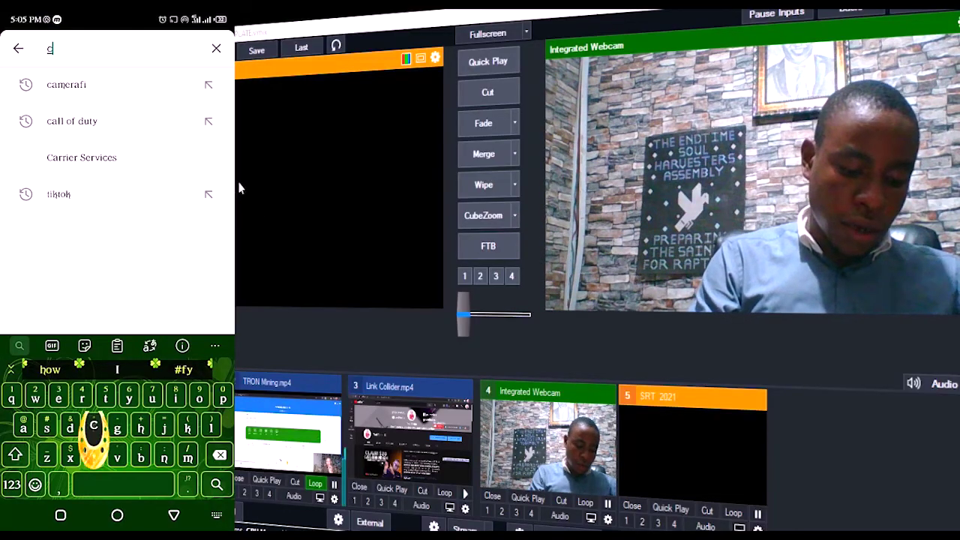
pyautogui.write('amerfi')
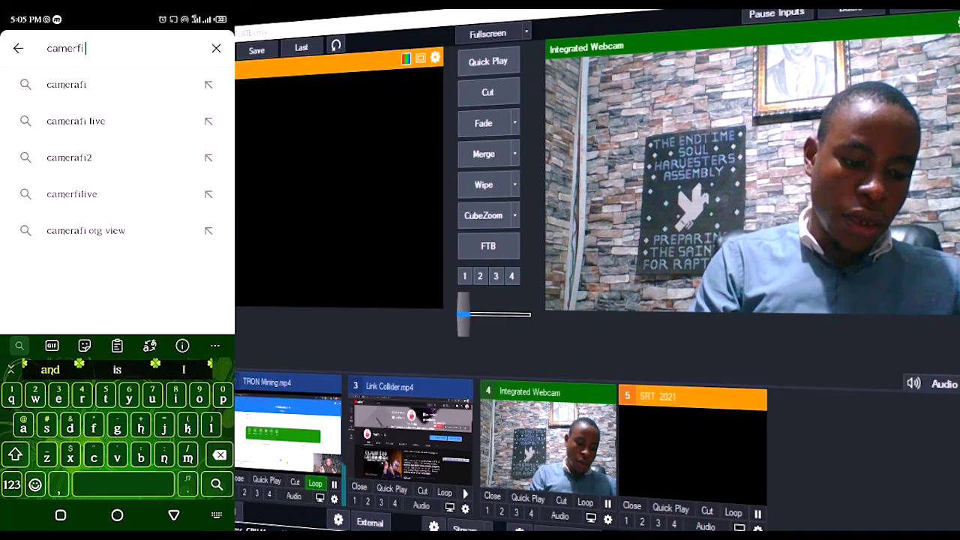
pyautogui.write(' live')
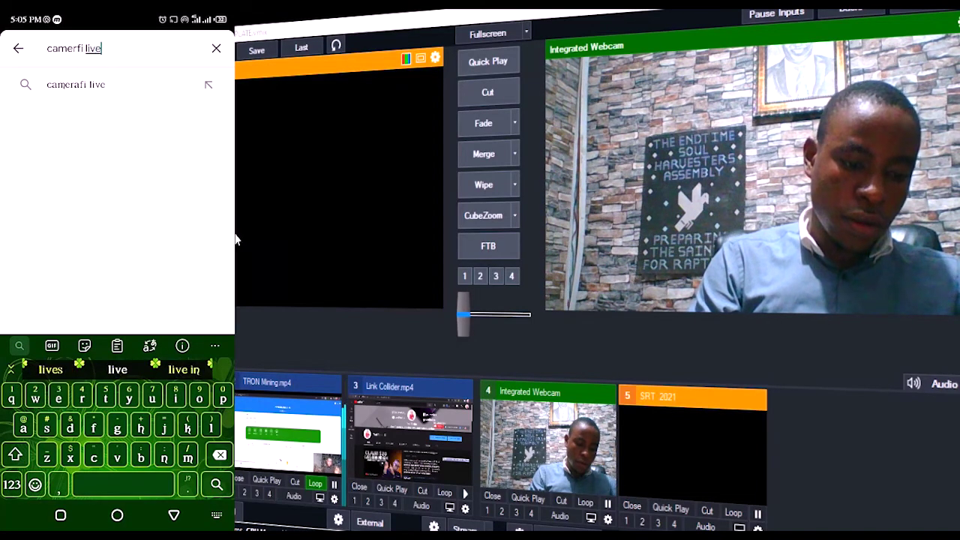
pyautogui.click(75, 84)
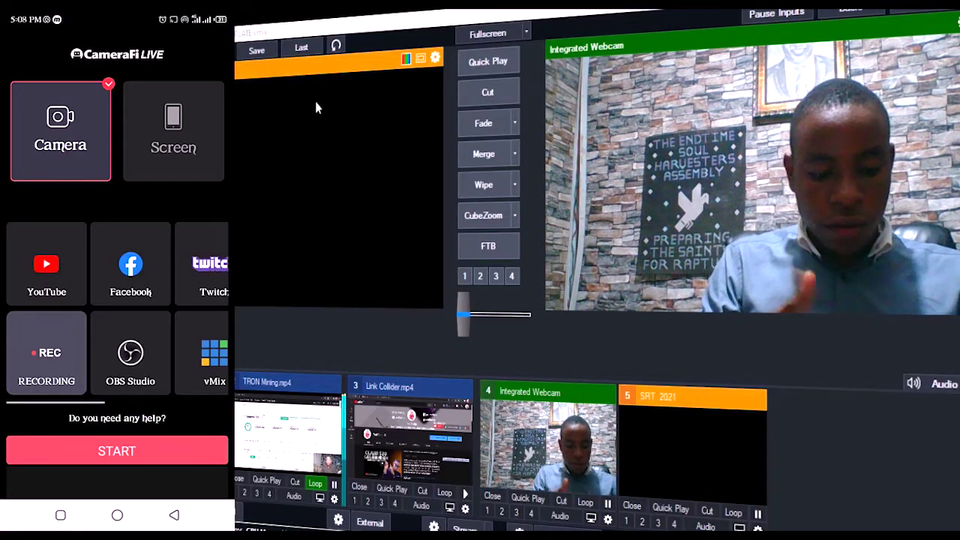
# - Browse CameraFi Live's platform grid and choose vMix with SRT to open its URL Settings
pyautogui.hscroll(2, 118, 309)
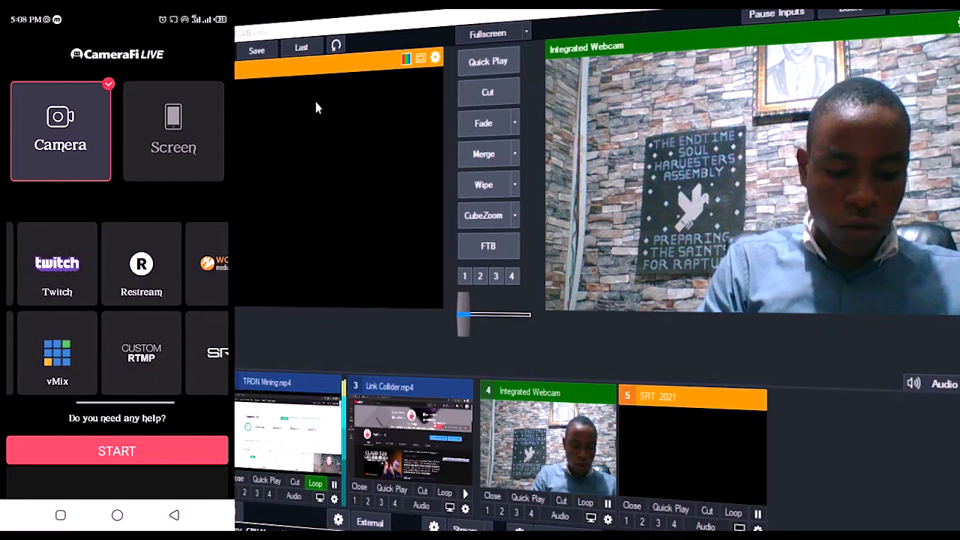
pyautogui.hscroll(-3, 118, 309)
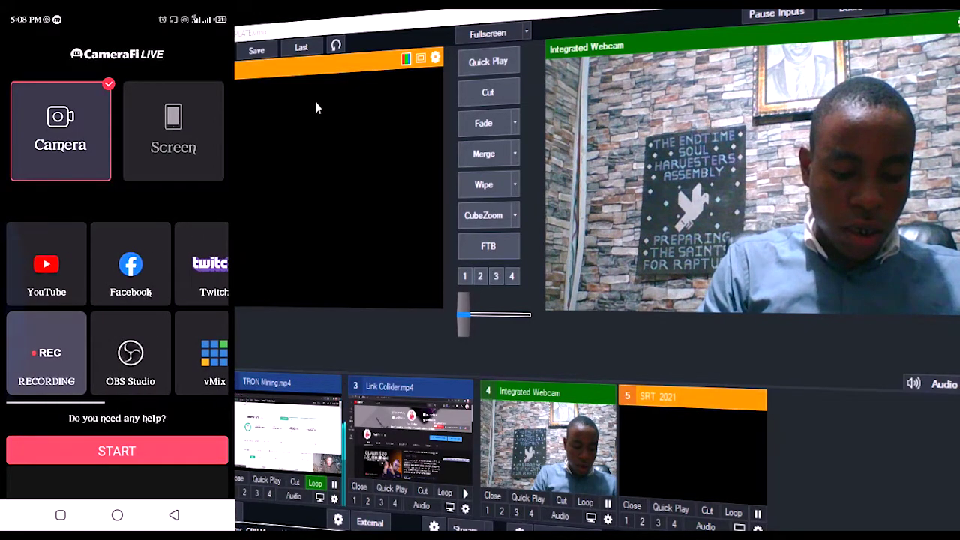
pyautogui.hscroll(2, 117, 309)
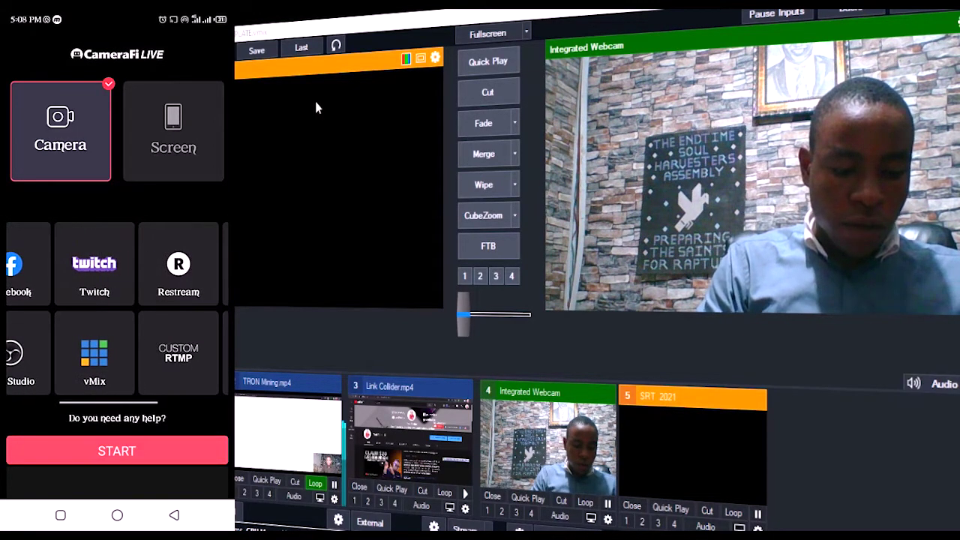
pyautogui.hscroll(2, 118, 309)
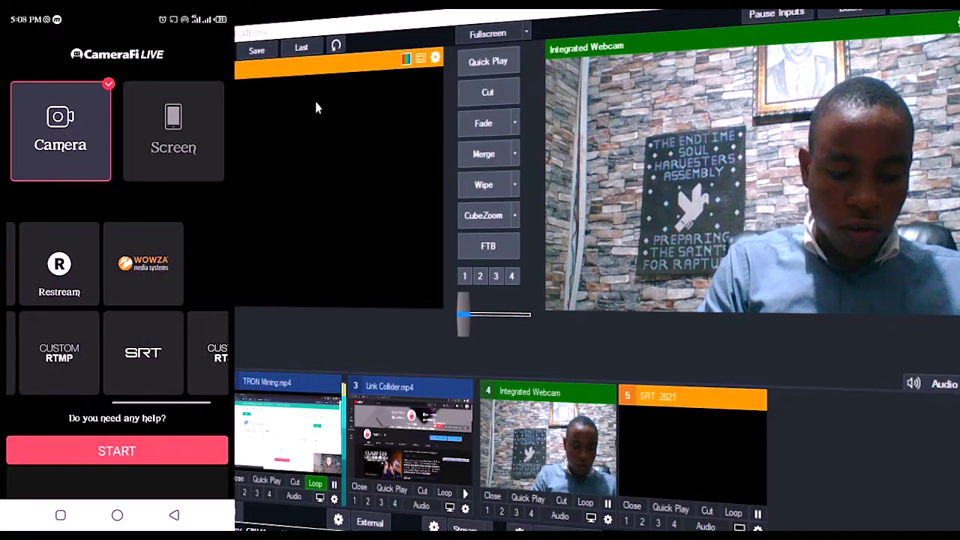
pyautogui.hscroll(1, 118, 309)
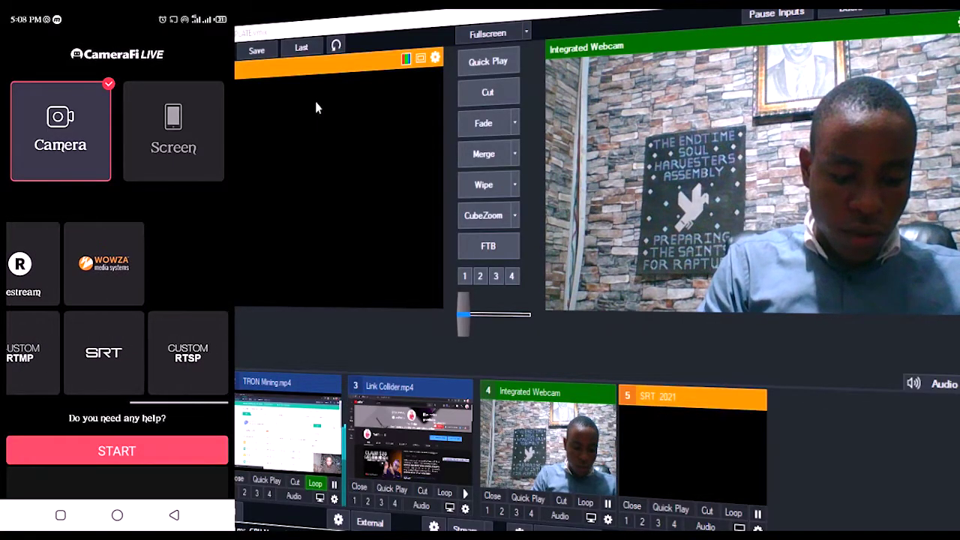
pyautogui.hscroll(-1, 118, 309)
pyautogui.hscroll(-2, 117, 309)
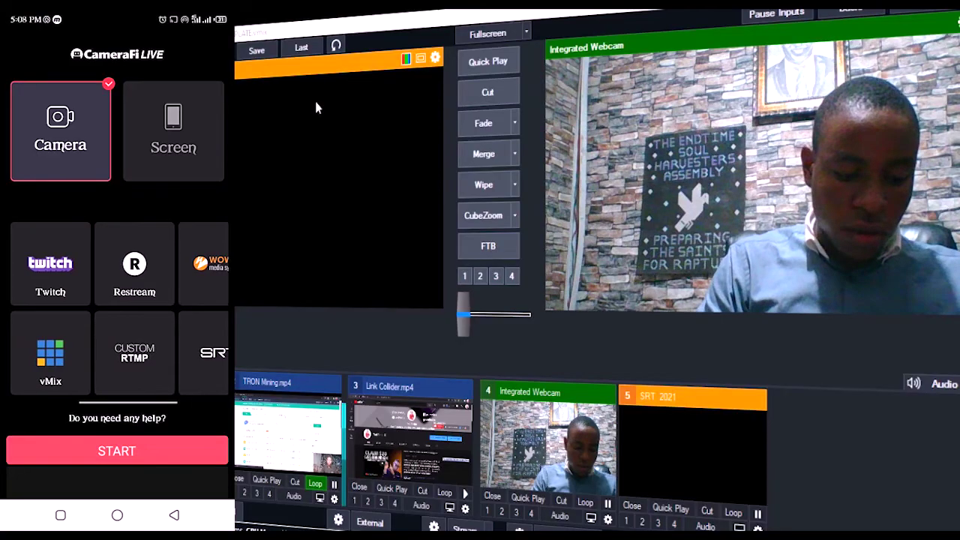
pyautogui.hscroll(-2, 118, 309)
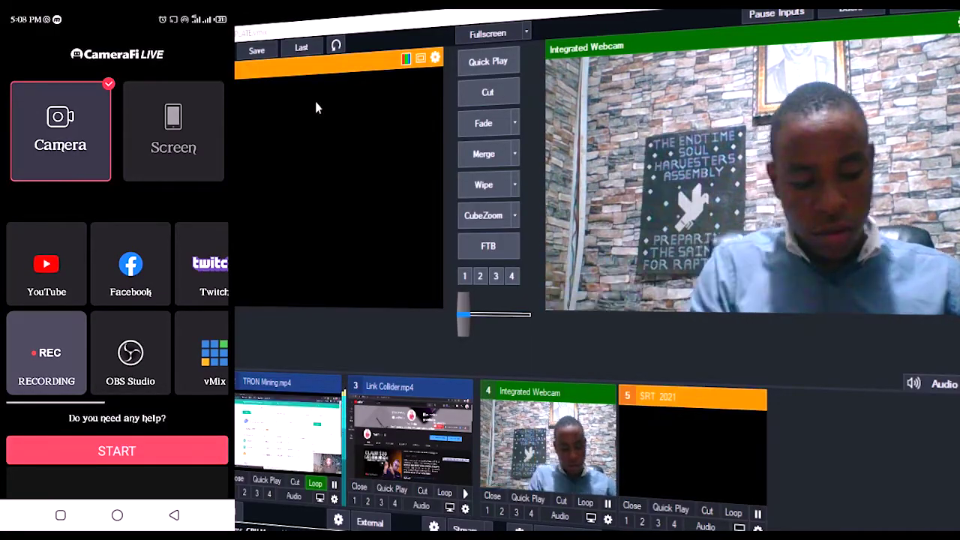
pyautogui.hscroll(3, 116, 307)
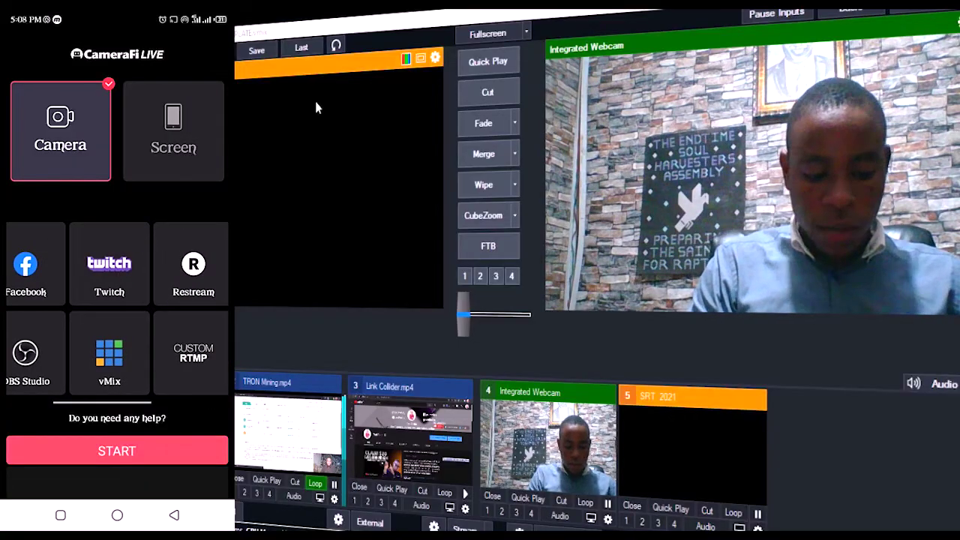
pyautogui.click(109, 356)
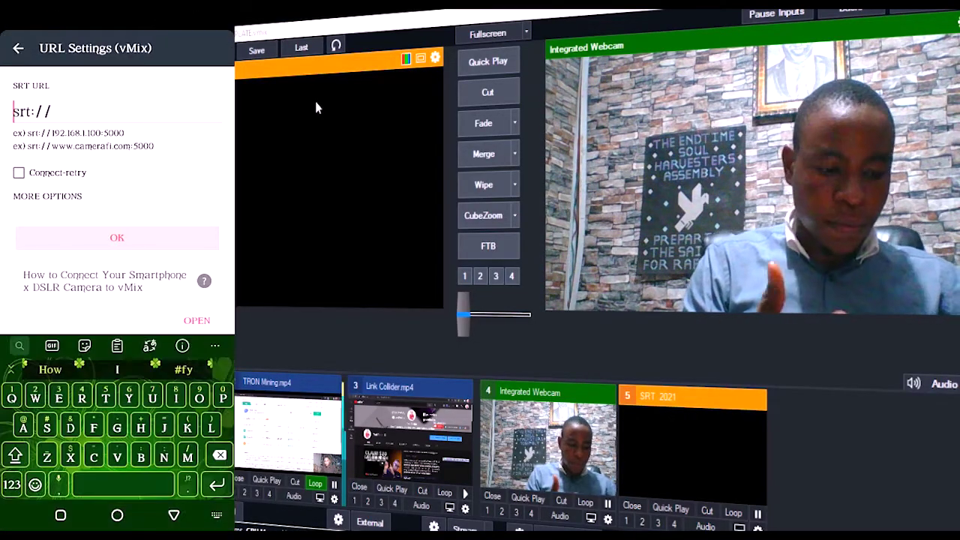
# - Place the cursor at the end of 'srt://' in CameraFi Live's SRT URL field
pyautogui.click(51, 111)
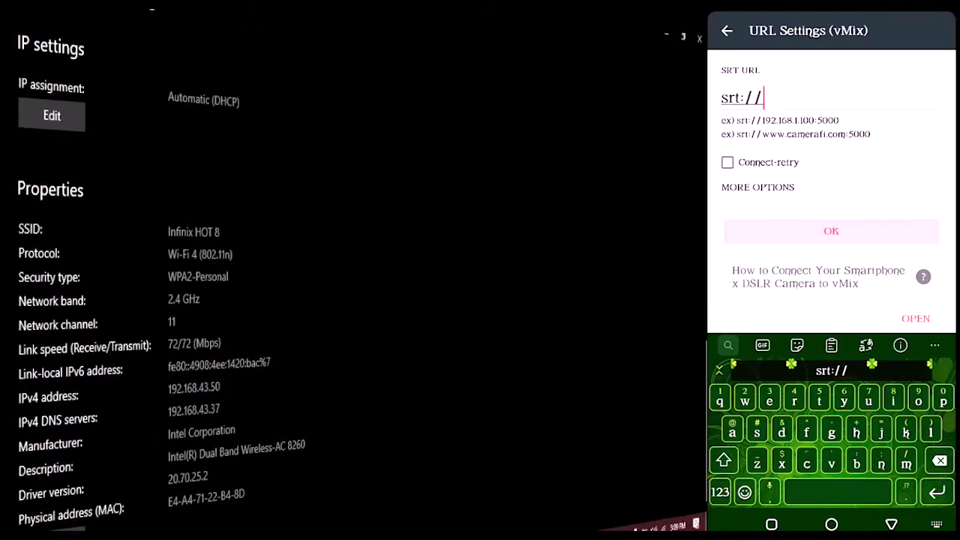
# - Extend the SRT URL to 'srt://192.168.43.50:' and close the PC's IP settings window
pyautogui.moveTo(169, 387); pyautogui.dragTo(221, 387)
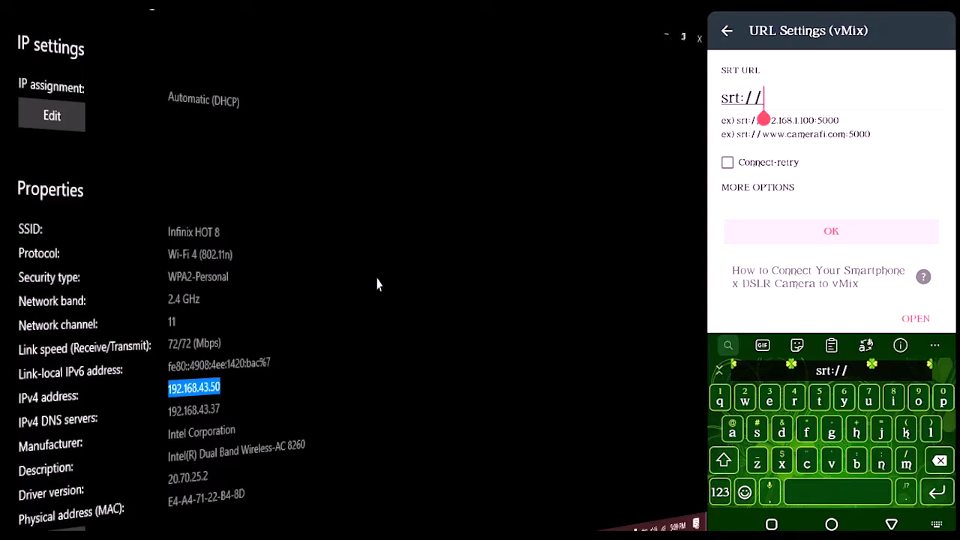
pyautogui.click(720, 492)
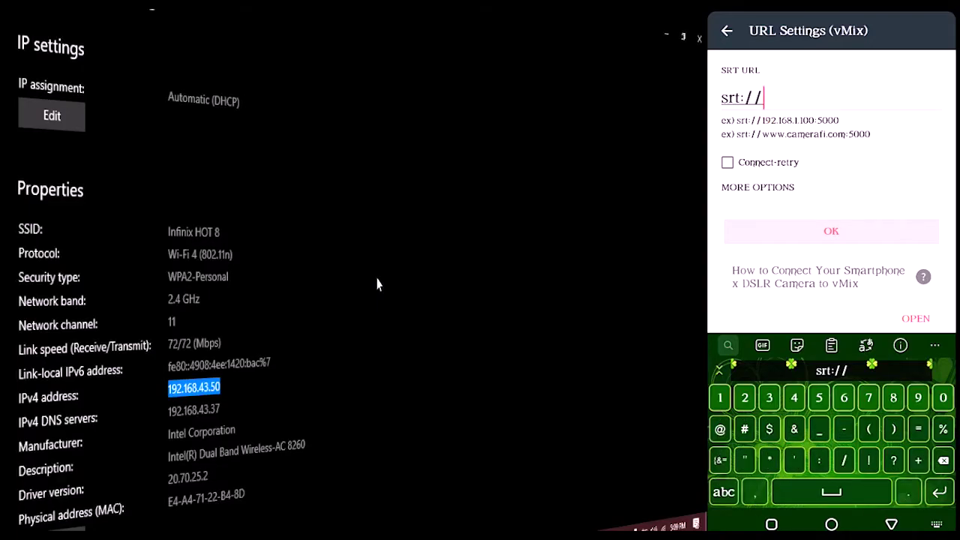
pyautogui.write('192')
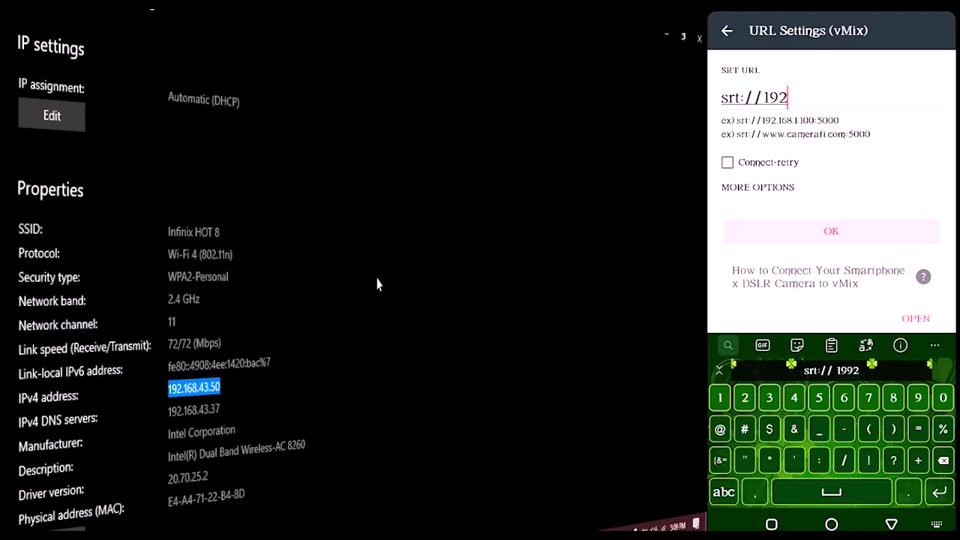
pyautogui.write('.168')
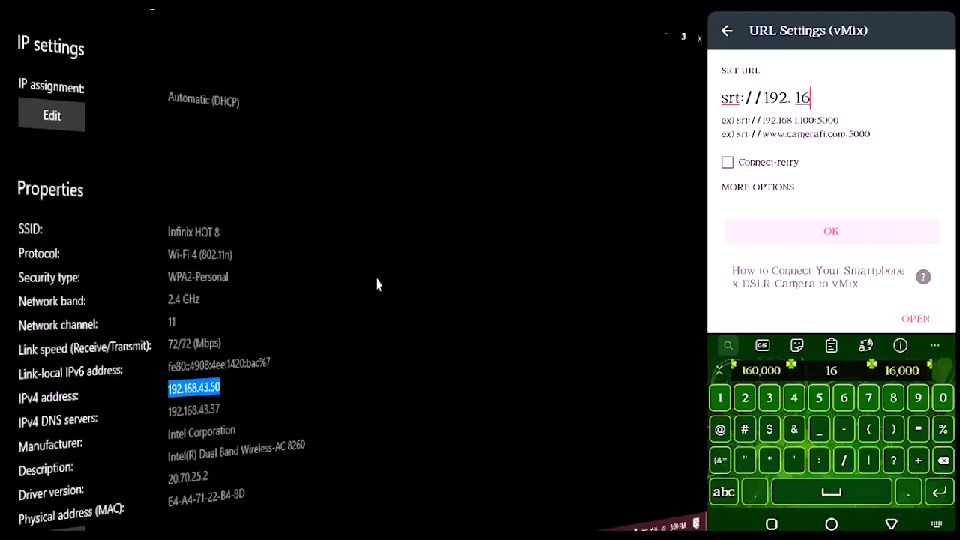
pyautogui.write('.')
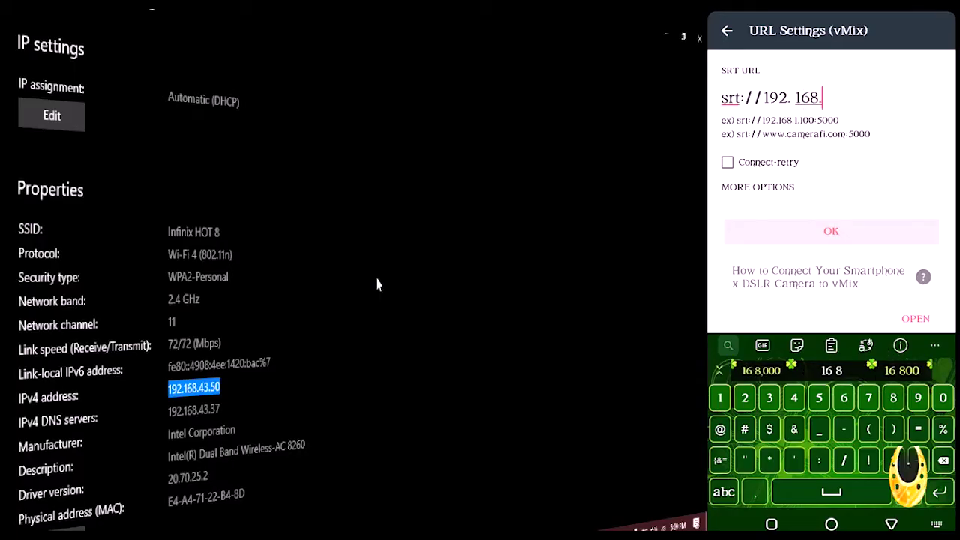
pyautogui.write('43')
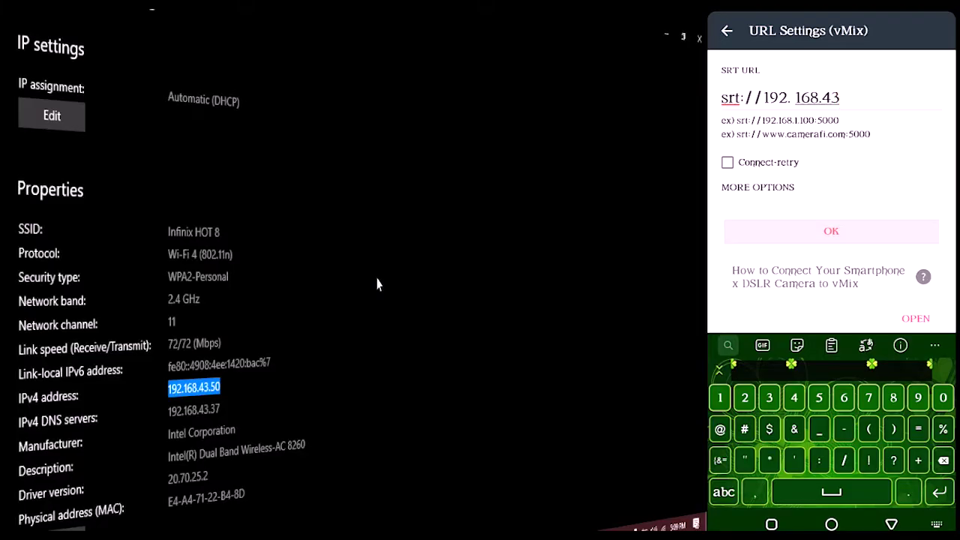
pyautogui.write('.50')
pyautogui.click(723, 492)
pyautogui.click(719, 492)
pyautogui.write(':')
pyautogui.click(724, 492)
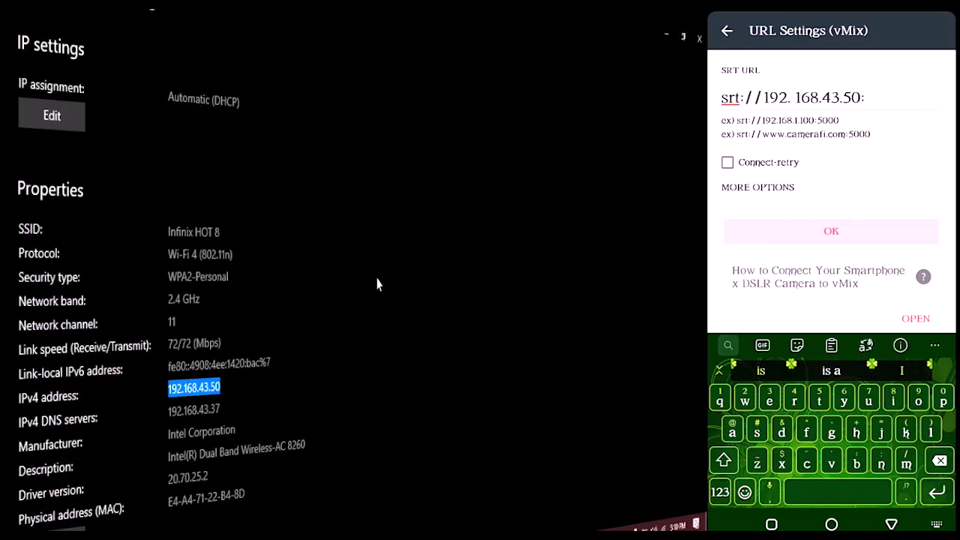
pyautogui.click(699, 38)
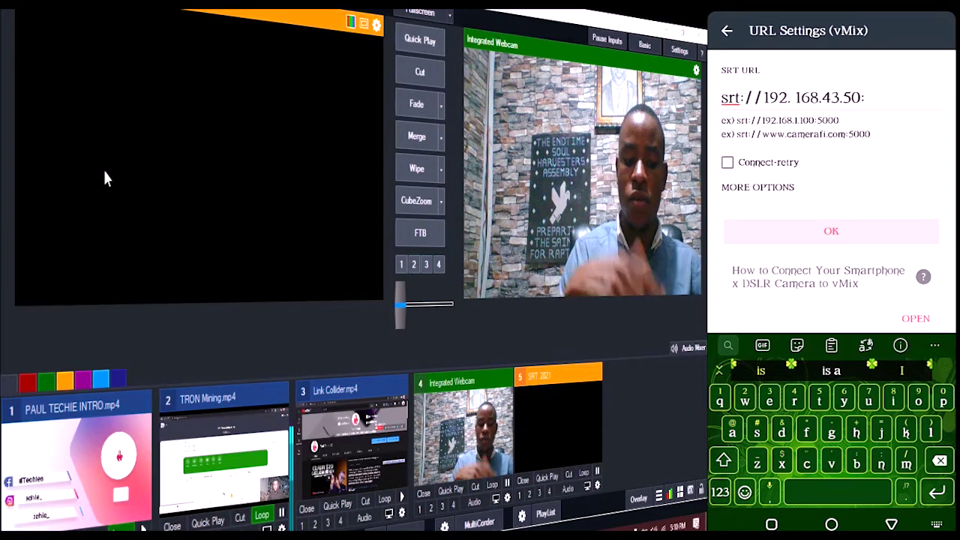
# - Enter port 2021 after the colon in the SRT URL, correcting a mistyped digit
pyautogui.click(720, 492)
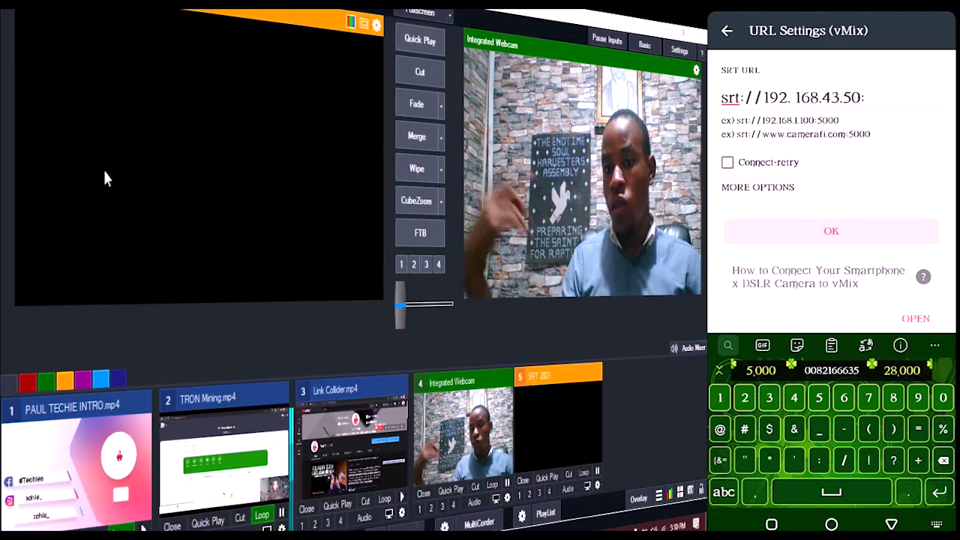
pyautogui.write('201')
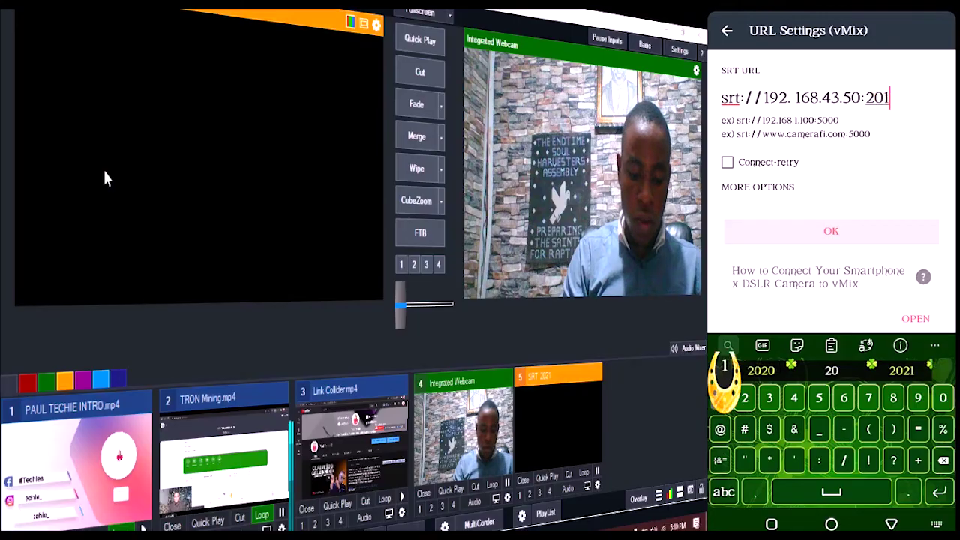
pyautogui.press('BackSpace')
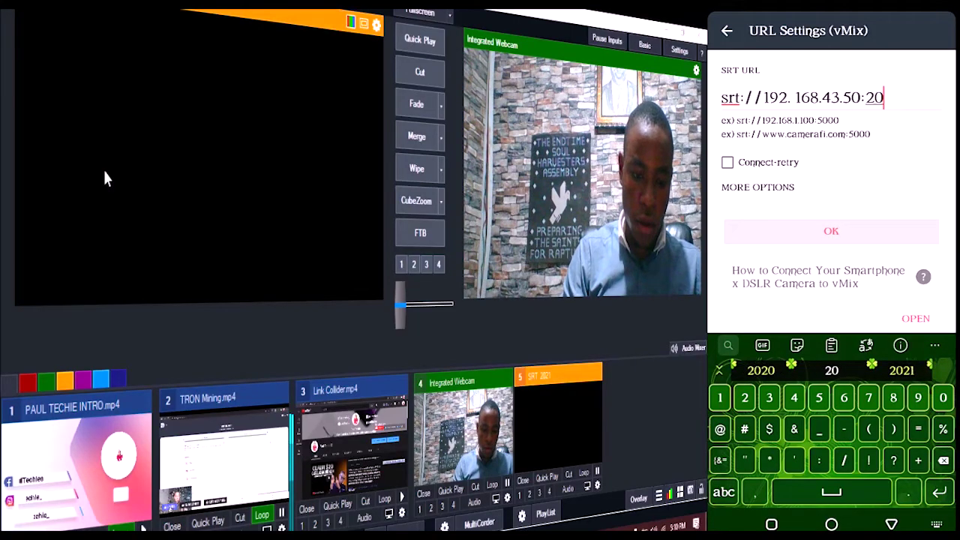
pyautogui.write('21')
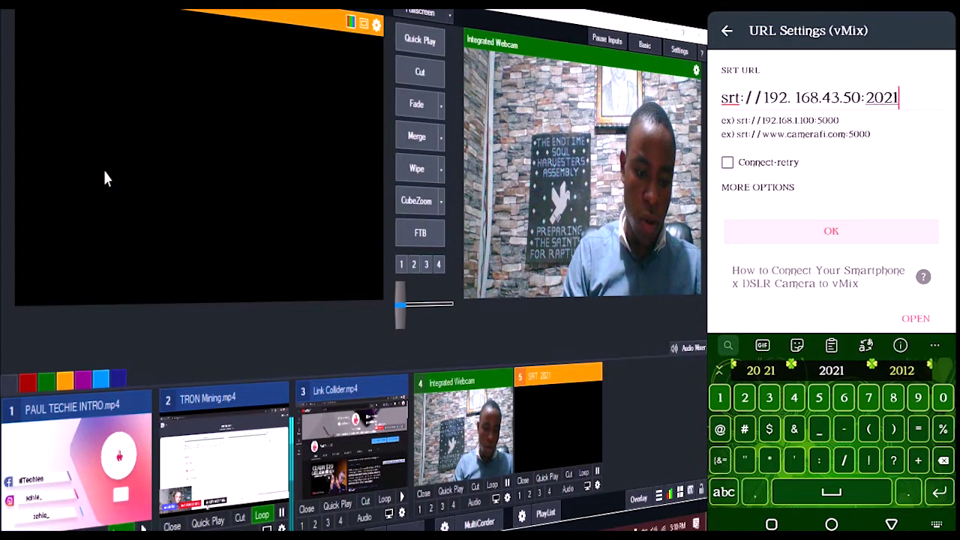